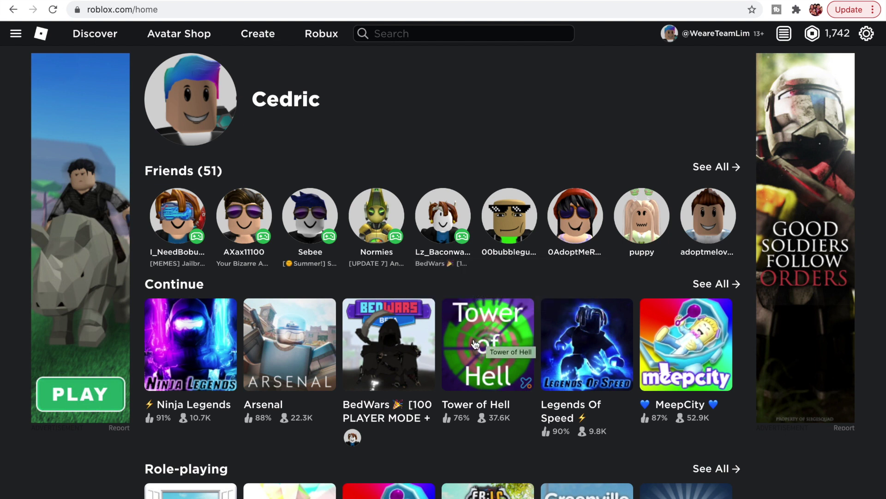
Open the TeamLimHappyFamily! private server's configuration from the Tower of Hell Servers list.
{"action": "left_click", "coordinate": [477, 343]}
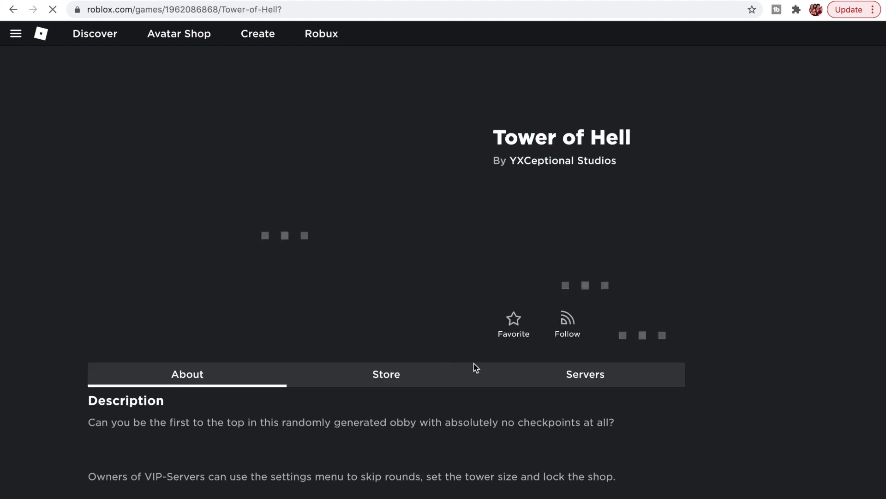
{"action": "left_click", "coordinate": [576, 379]}
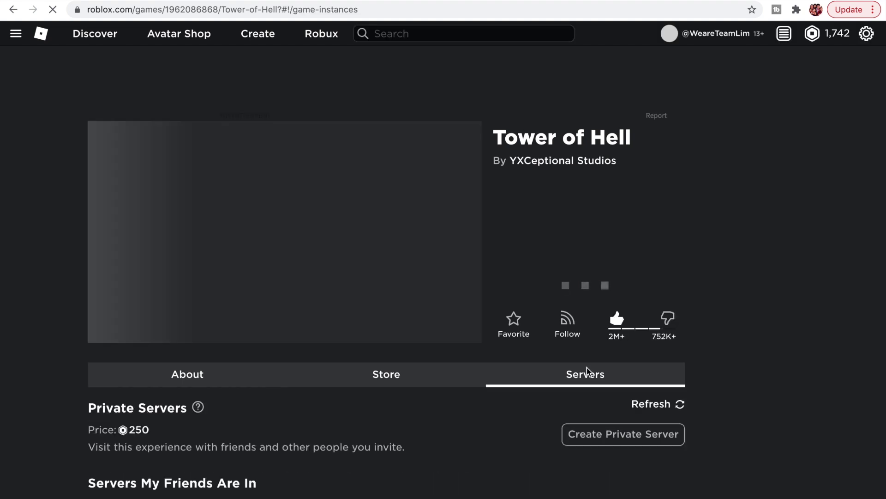
{"action": "scroll", "coordinate": [586, 446], "scroll_direction": "down", "scroll_amount": 1}
{"action": "scroll", "coordinate": [586, 447], "scroll_direction": "down", "scroll_amount": 1}
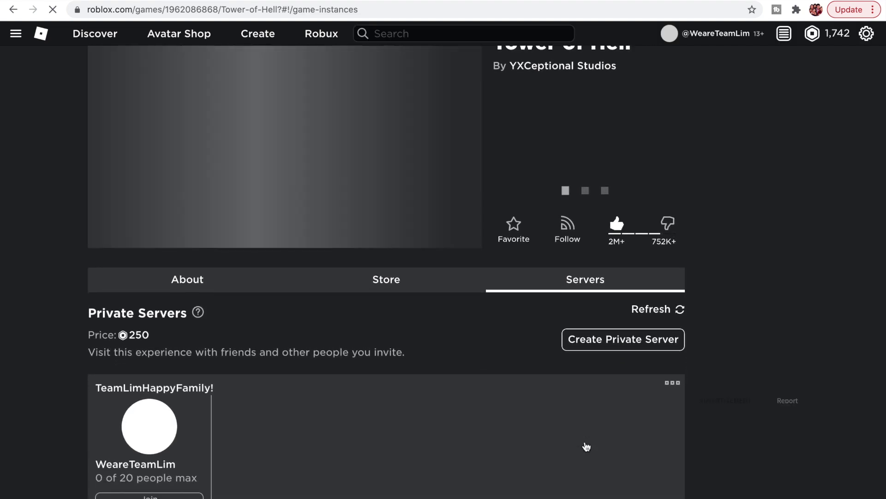
{"action": "left_click", "coordinate": [673, 383]}
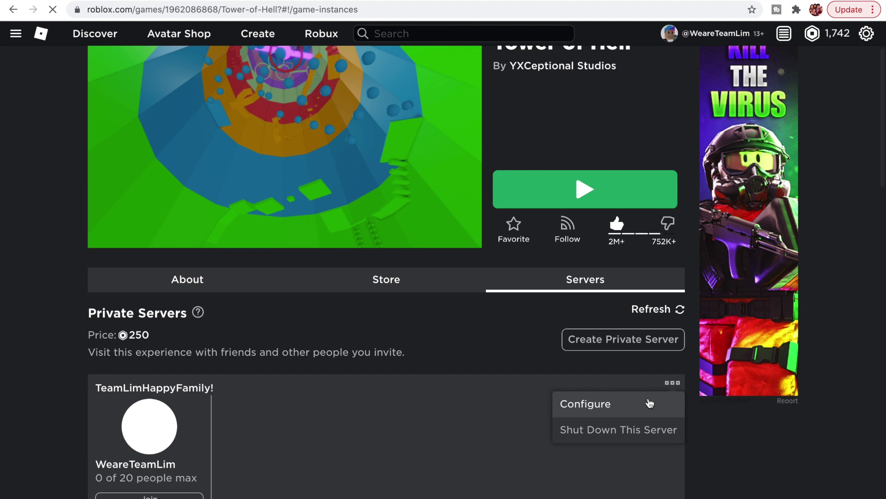
{"action": "left_click", "coordinate": [593, 403]}
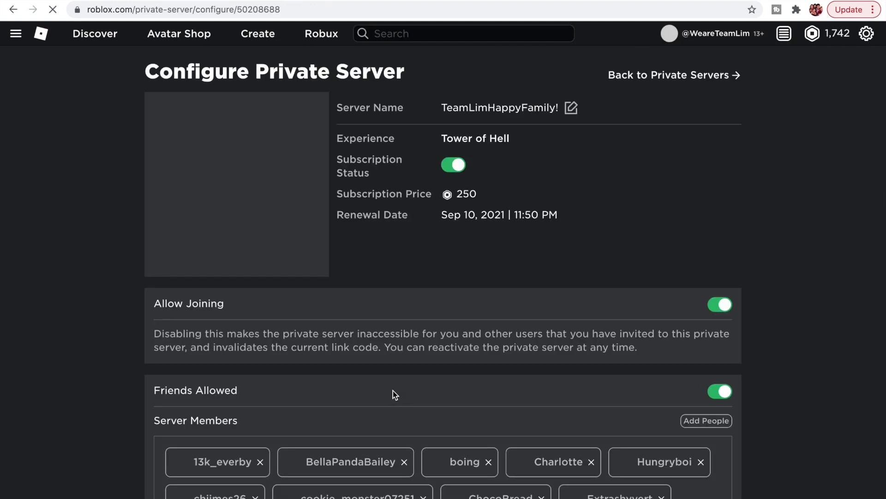
{"action": "scroll", "coordinate": [392, 395], "scroll_direction": "down", "scroll_amount": 3}
{"action": "scroll", "coordinate": [393, 391], "scroll_direction": "down", "scroll_amount": 3}
{"action": "scroll", "coordinate": [393, 391], "scroll_direction": "up", "scroll_amount": 1}
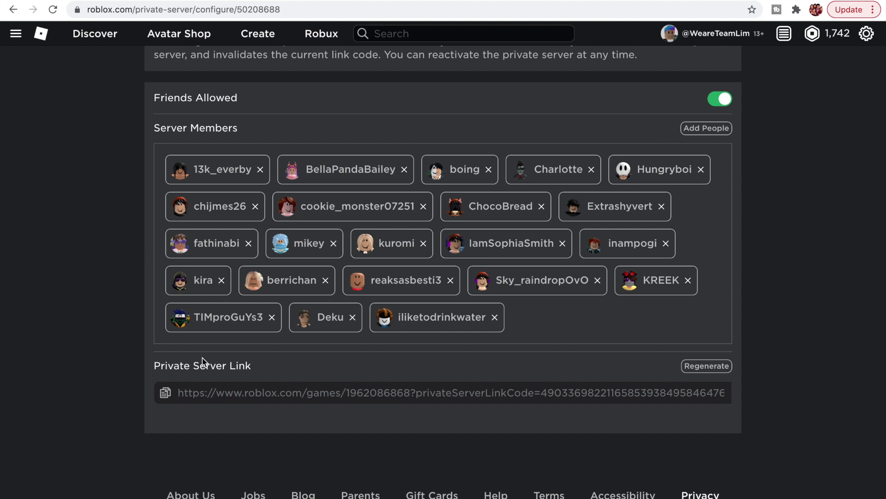
{"action": "scroll", "coordinate": [800, 107], "scroll_direction": "up", "scroll_amount": 4}
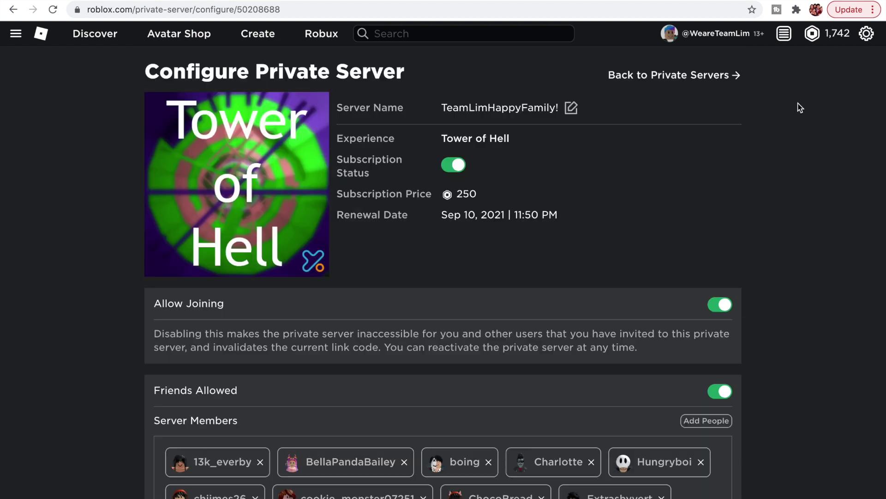
Go to account Settings from the gear menu and switch to the Privacy section.
{"action": "left_click", "coordinate": [866, 35]}
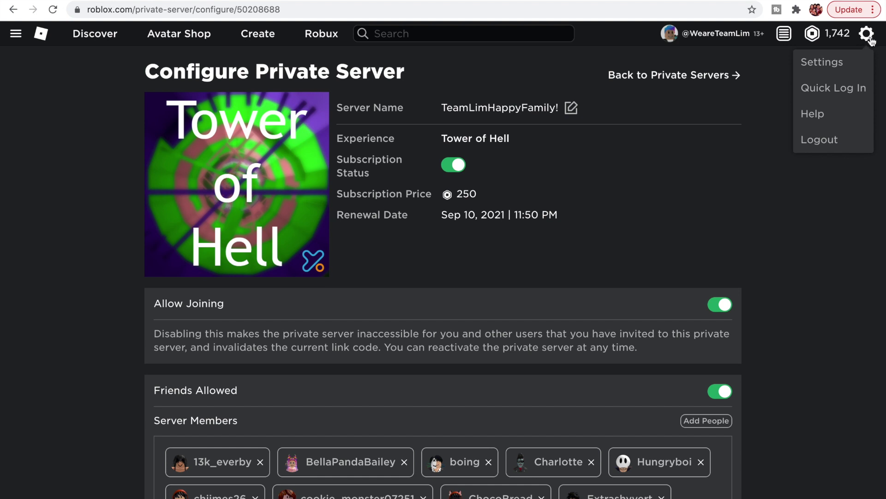
{"action": "left_click", "coordinate": [853, 62]}
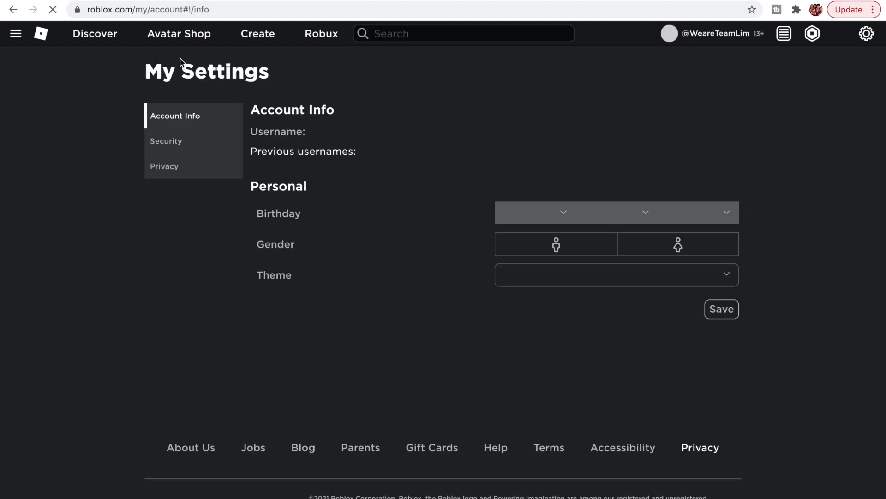
{"action": "left_click", "coordinate": [158, 165]}
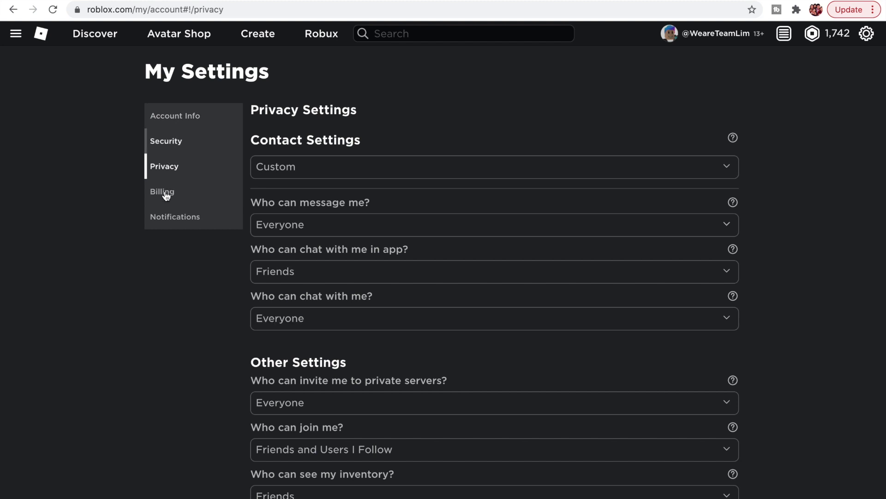
{"action": "scroll", "coordinate": [332, 204], "scroll_direction": "down", "scroll_amount": 1}
{"action": "scroll", "coordinate": [332, 207], "scroll_direction": "down", "scroll_amount": 2}
Set 'Who can invite me to private servers?' to Everyone, after briefly choosing Friends.
{"action": "left_click", "coordinate": [388, 335]}
{"action": "left_click", "coordinate": [389, 369]}
{"action": "left_click", "coordinate": [387, 340]}
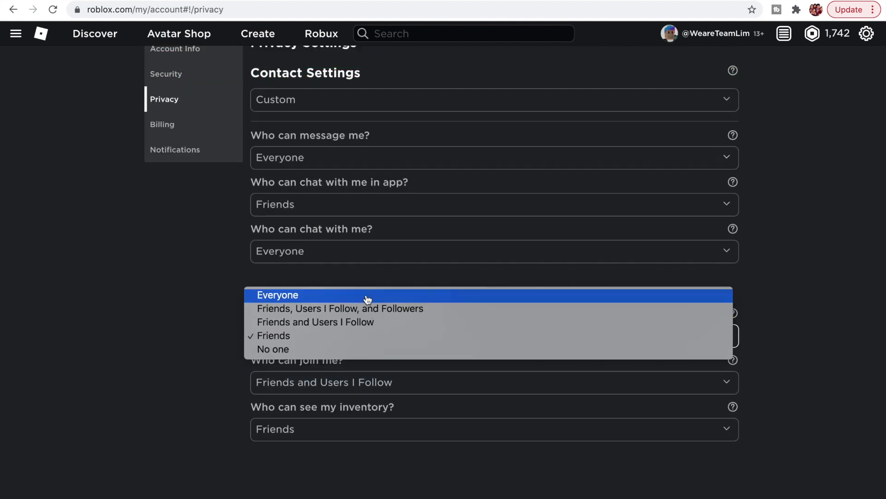
{"action": "left_click", "coordinate": [368, 297]}
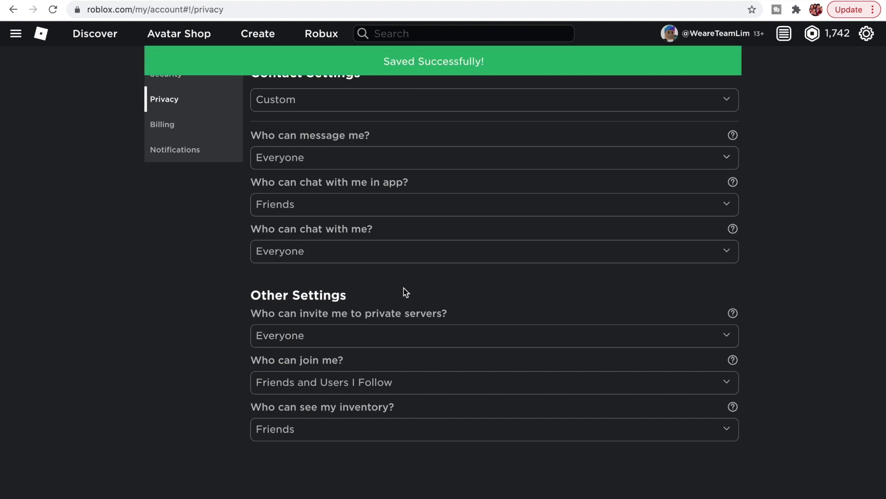
{"action": "scroll", "coordinate": [388, 291], "scroll_direction": "up", "scroll_amount": 3}
{"action": "scroll", "coordinate": [402, 292], "scroll_direction": "up", "scroll_amount": 1}
{"action": "scroll", "coordinate": [406, 292], "scroll_direction": "down", "scroll_amount": 3}
{"action": "scroll", "coordinate": [405, 291], "scroll_direction": "up", "scroll_amount": 3}
{"action": "scroll", "coordinate": [405, 292], "scroll_direction": "down", "scroll_amount": 3}
{"action": "scroll", "coordinate": [405, 291], "scroll_direction": "down", "scroll_amount": 1}
{"action": "scroll", "coordinate": [405, 291], "scroll_direction": "up", "scroll_amount": 3}
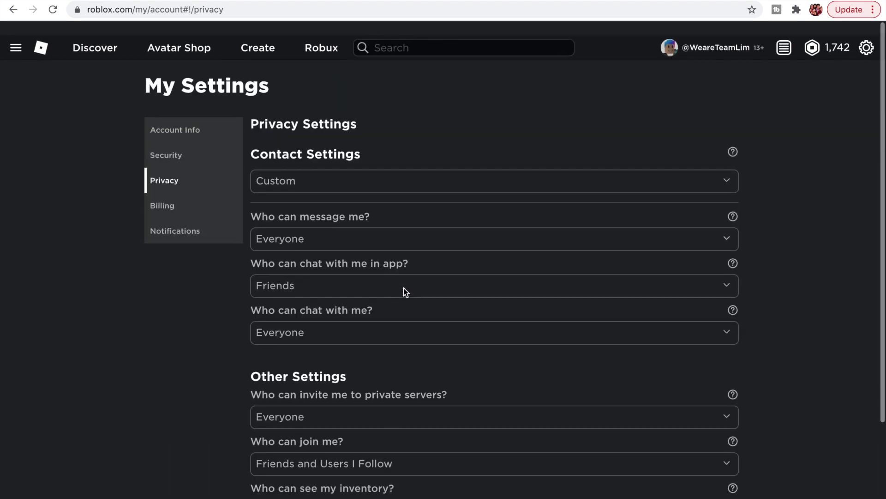